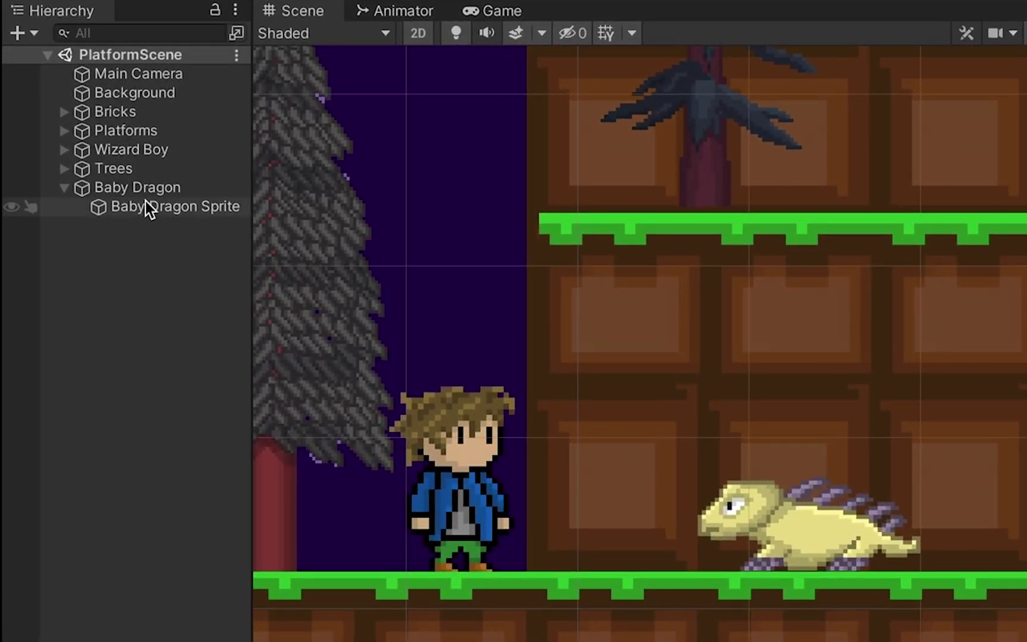
# Select Baby Dragon Sprite, then its parent Baby Dragon to show its Transform-only Inspector
pyautogui.click(145, 206)
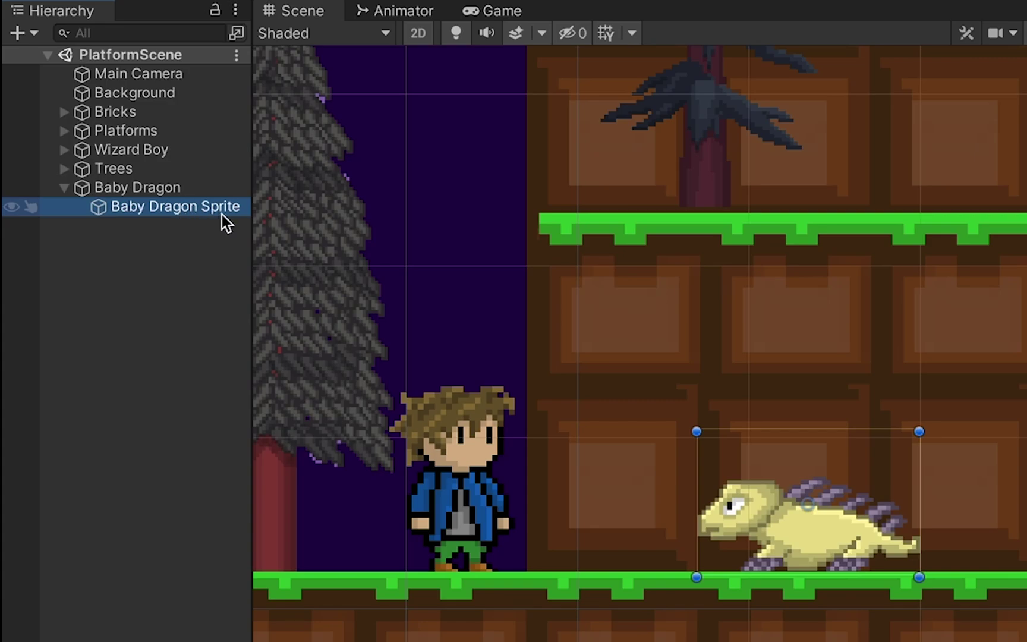
pyautogui.click(173, 189)
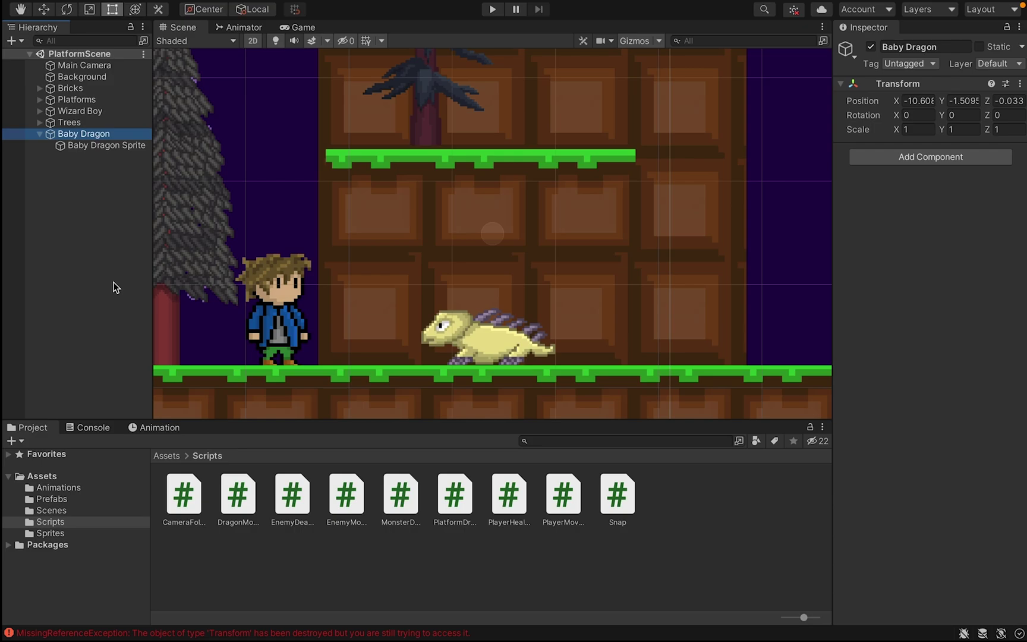
# Add a Box Collider 2D component to Baby Dragon
pyautogui.click(951, 158)
pyautogui.write('bo')
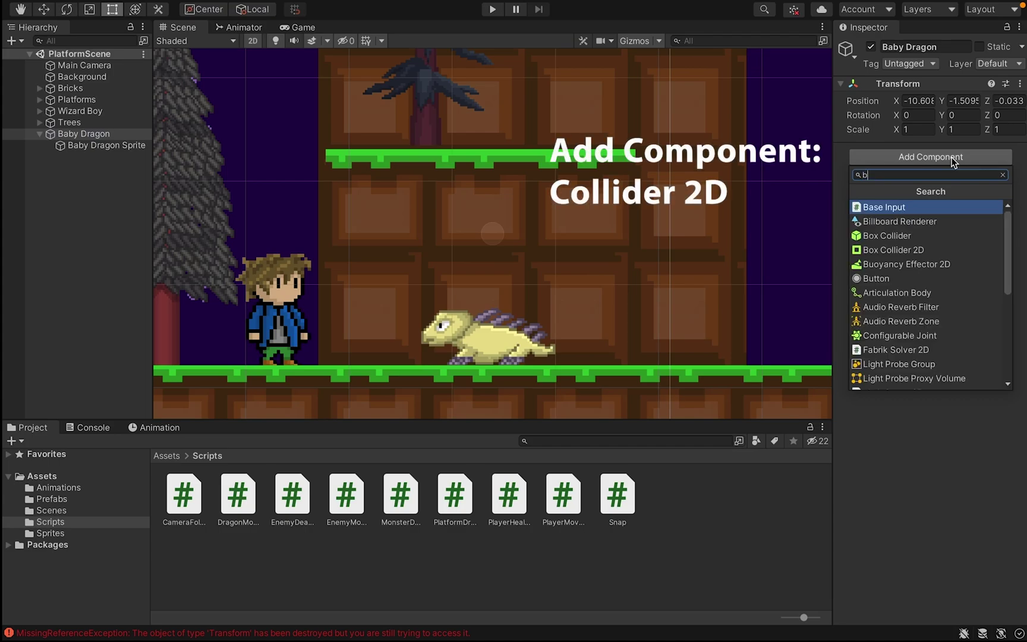
pyautogui.click(893, 221)
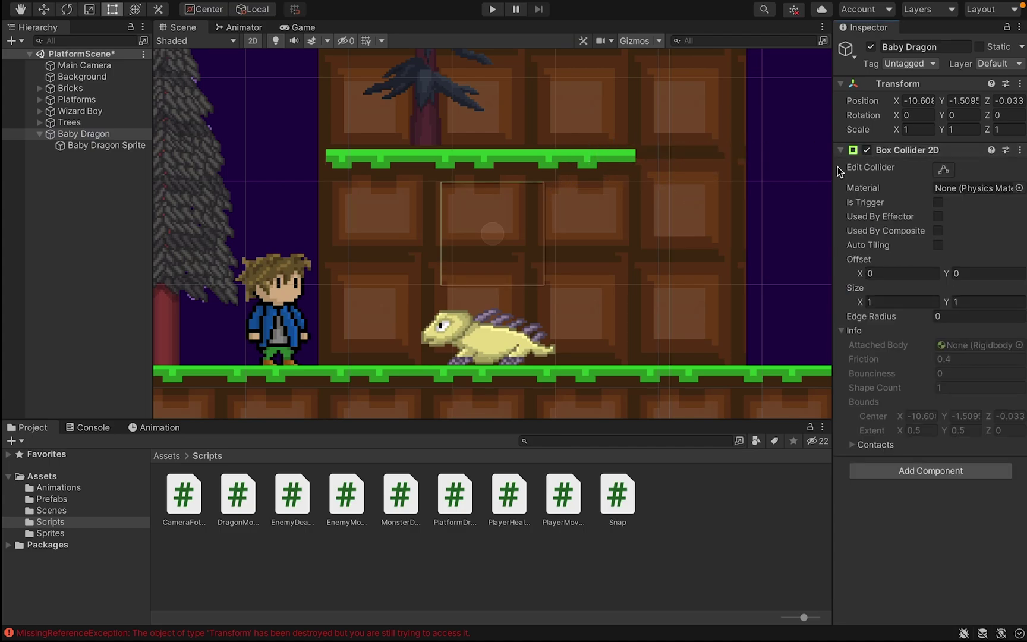
# Edit the box collider's bounds into a thin strip over the dragon's head
pyautogui.click(943, 170)
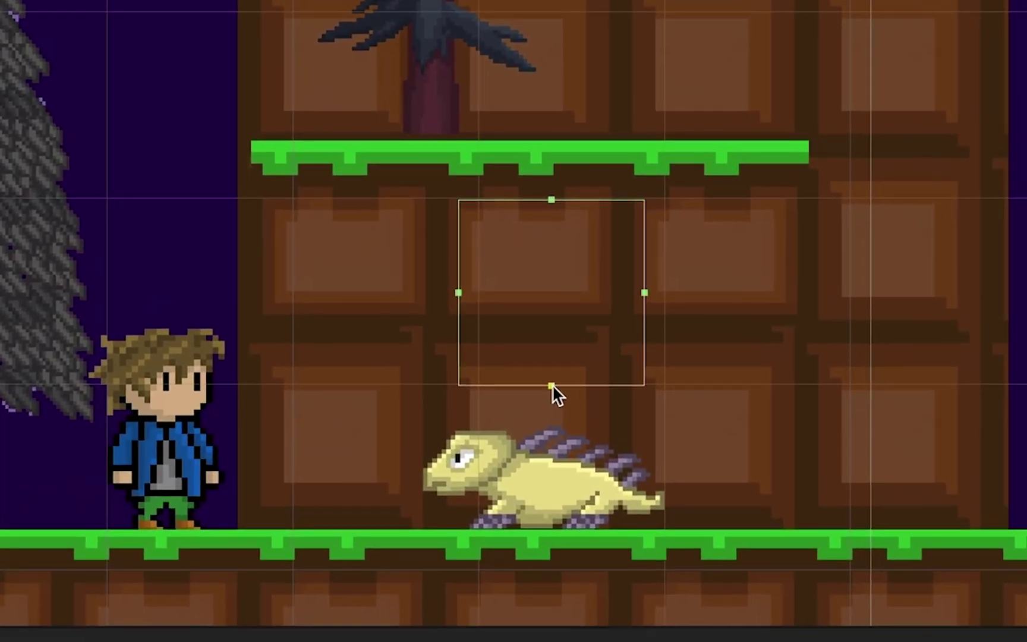
pyautogui.moveTo(537, 360); pyautogui.dragTo(536, 433)
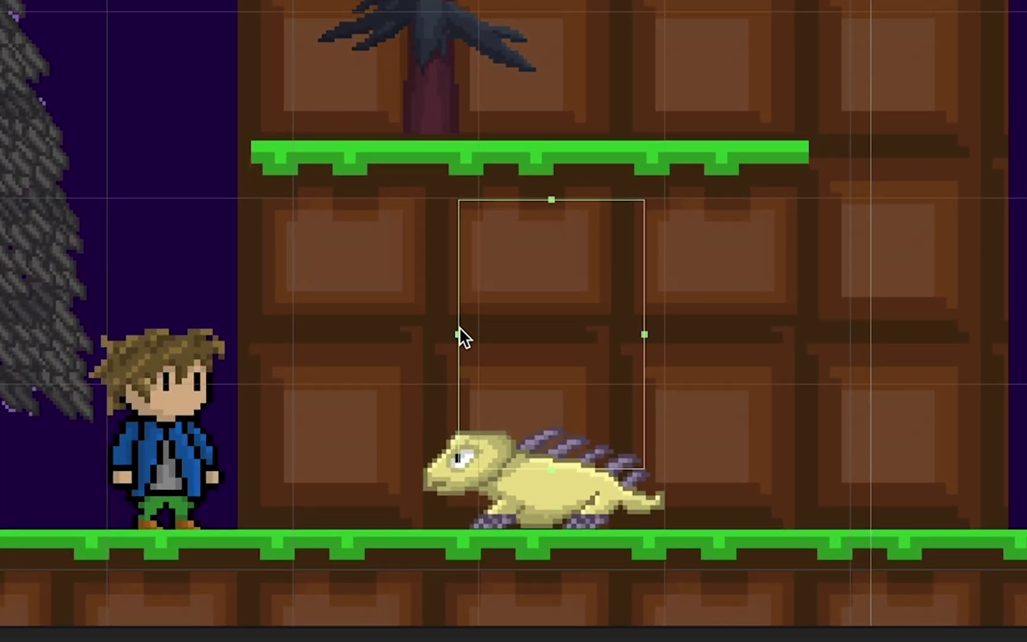
pyautogui.moveTo(458, 334); pyautogui.dragTo(404, 334)
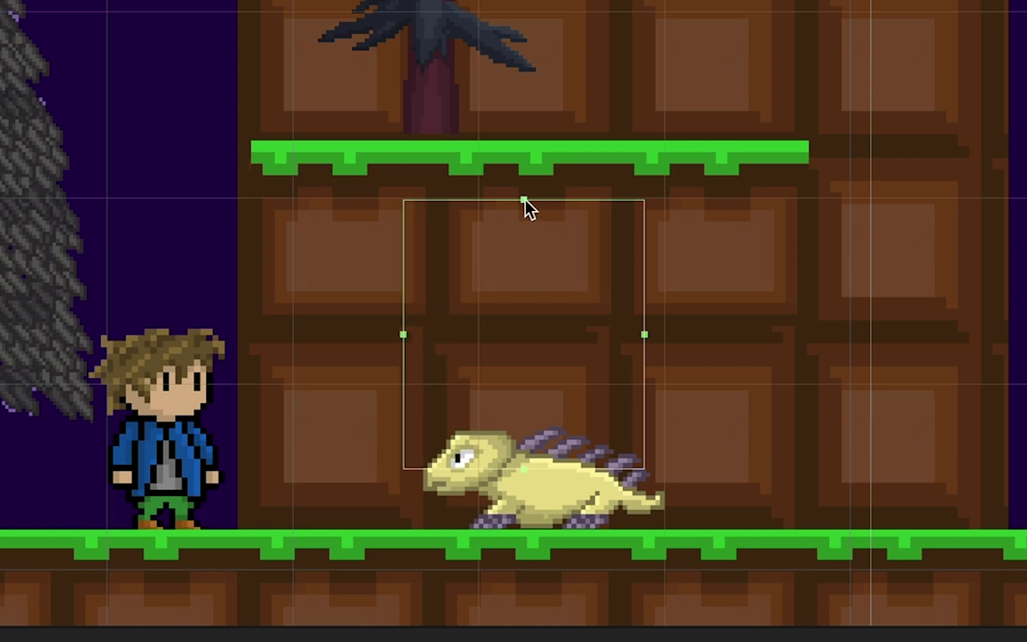
pyautogui.moveTo(523, 199); pyautogui.dragTo(524, 433)
pyautogui.moveTo(641, 443); pyautogui.dragTo(515, 448)
pyautogui.moveTo(457, 465); pyautogui.dragTo(443, 439)
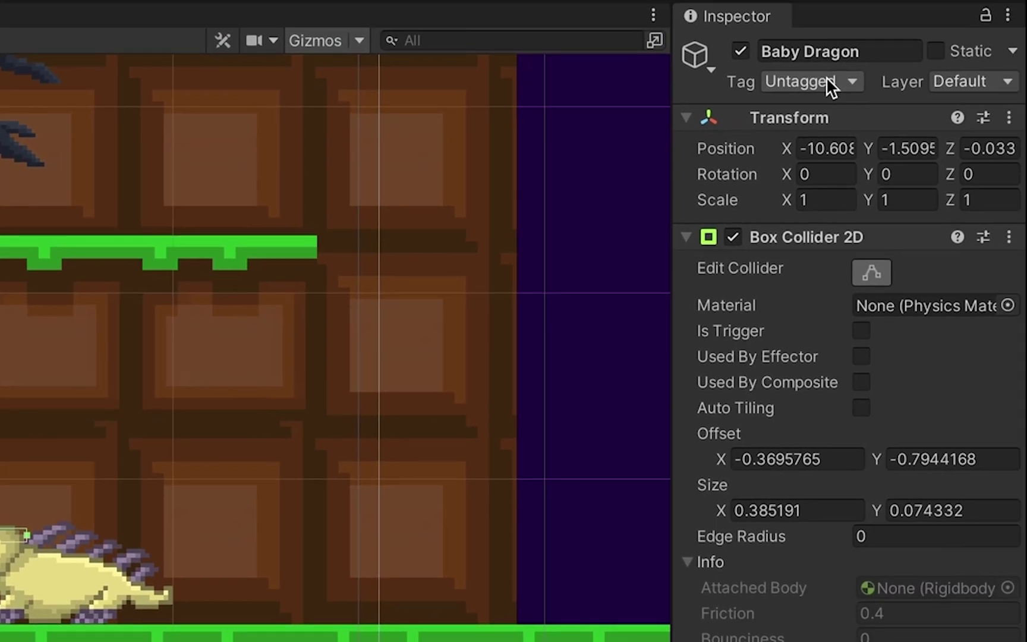
# Review the existing tags, then set Baby Dragon's tag to Weak Point
pyautogui.click(826, 77)
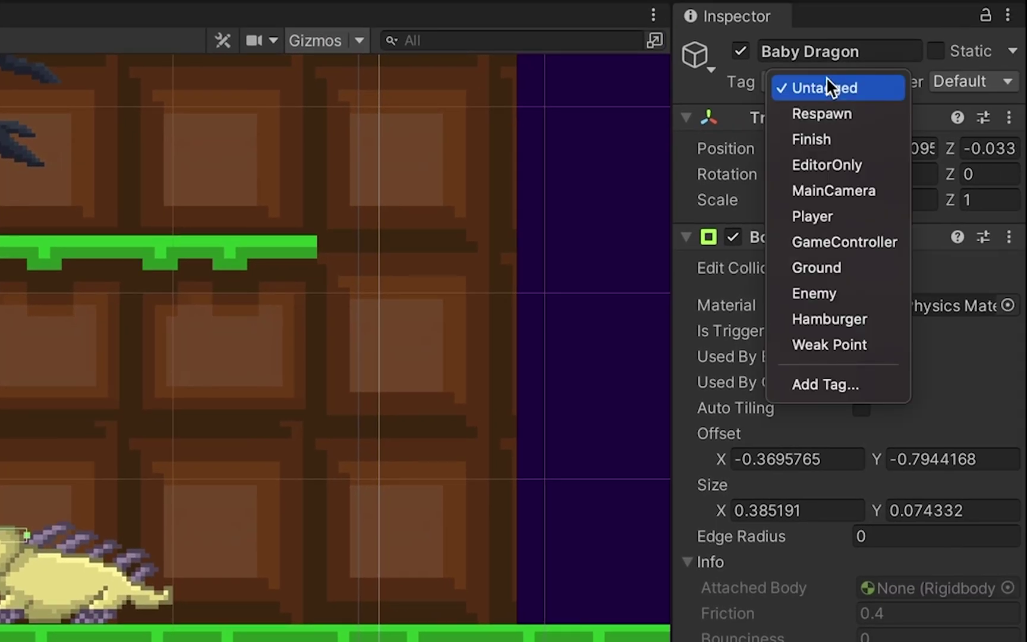
pyautogui.click(840, 386)
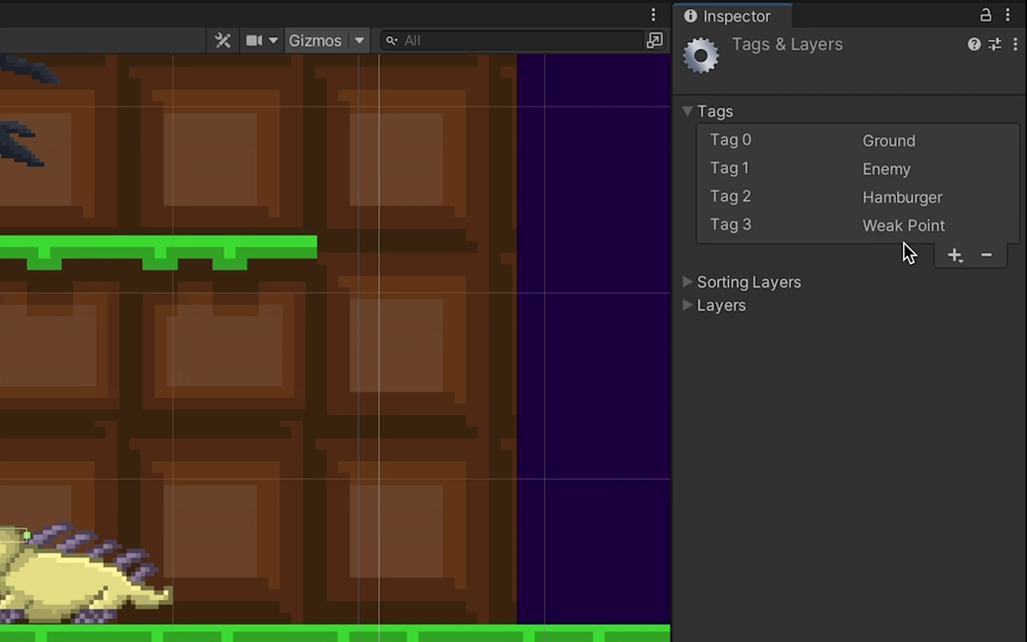
pyautogui.hotkey('ctrl', 'z')
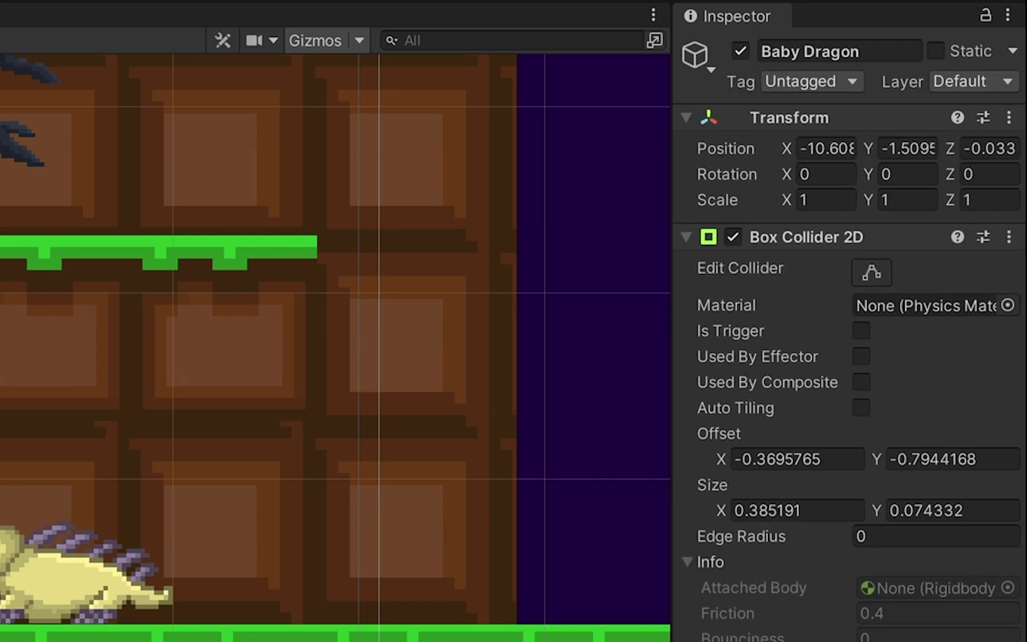
pyautogui.click(795, 84)
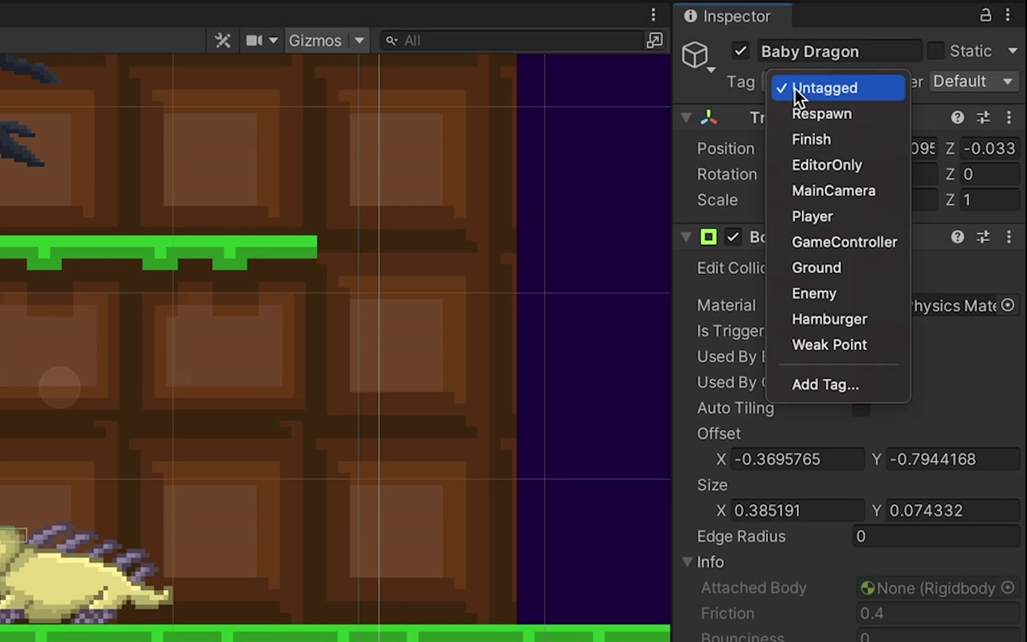
pyautogui.click(848, 344)
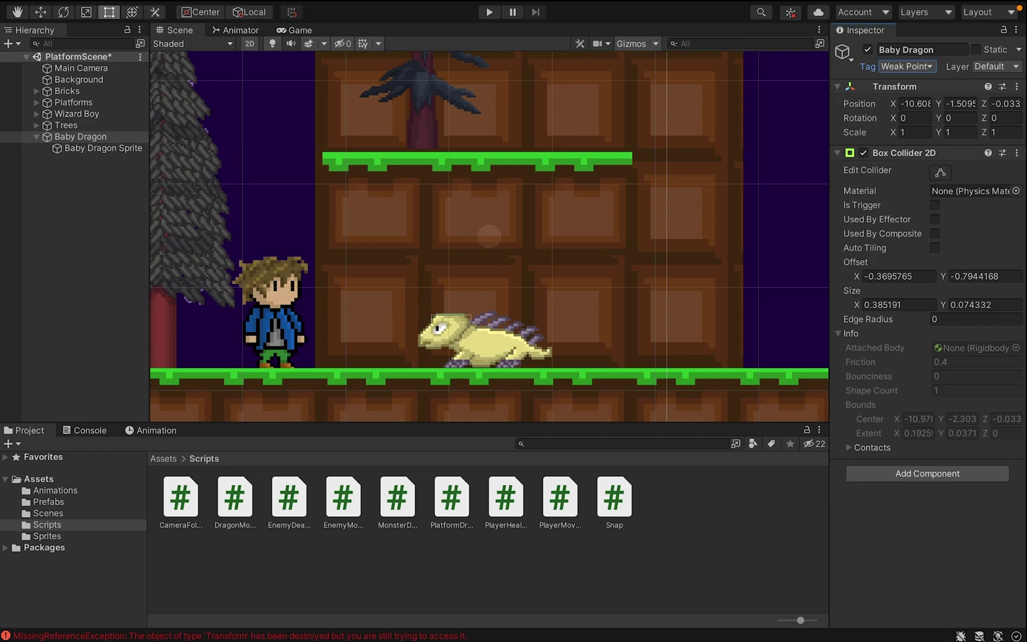
# Inspect Wizard Boy's FeetPosition child and name the new Scripts-folder script MonsterStomp
pyautogui.click(36, 114)
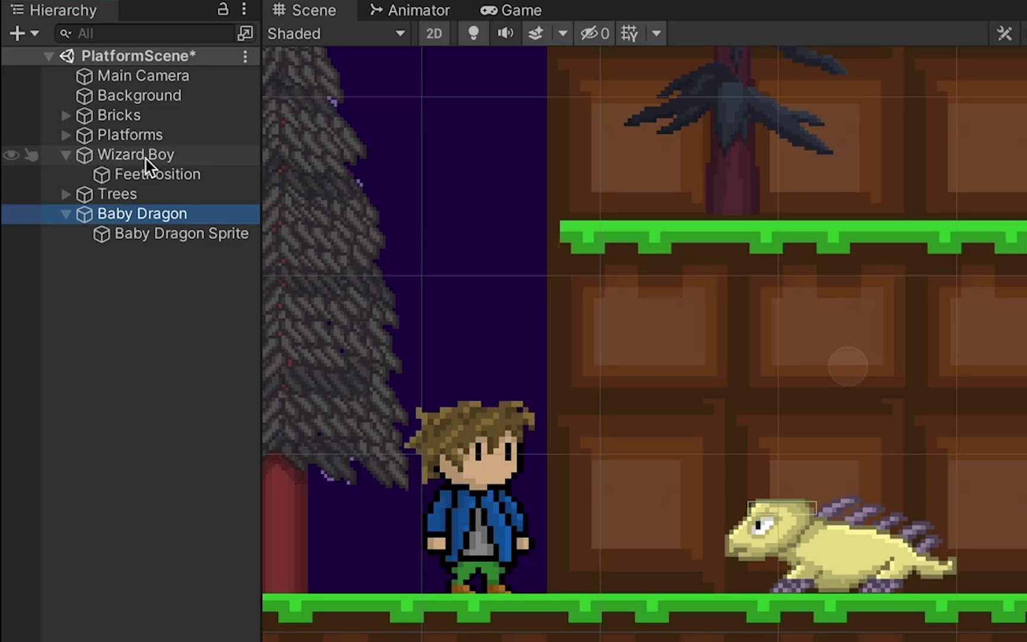
pyautogui.click(150, 176)
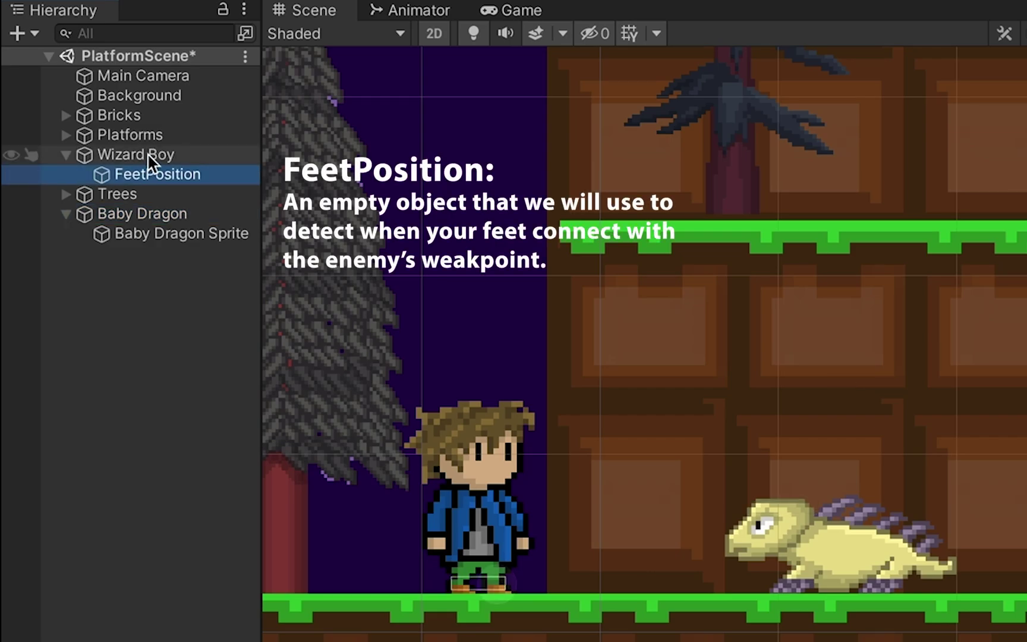
pyautogui.click(152, 155)
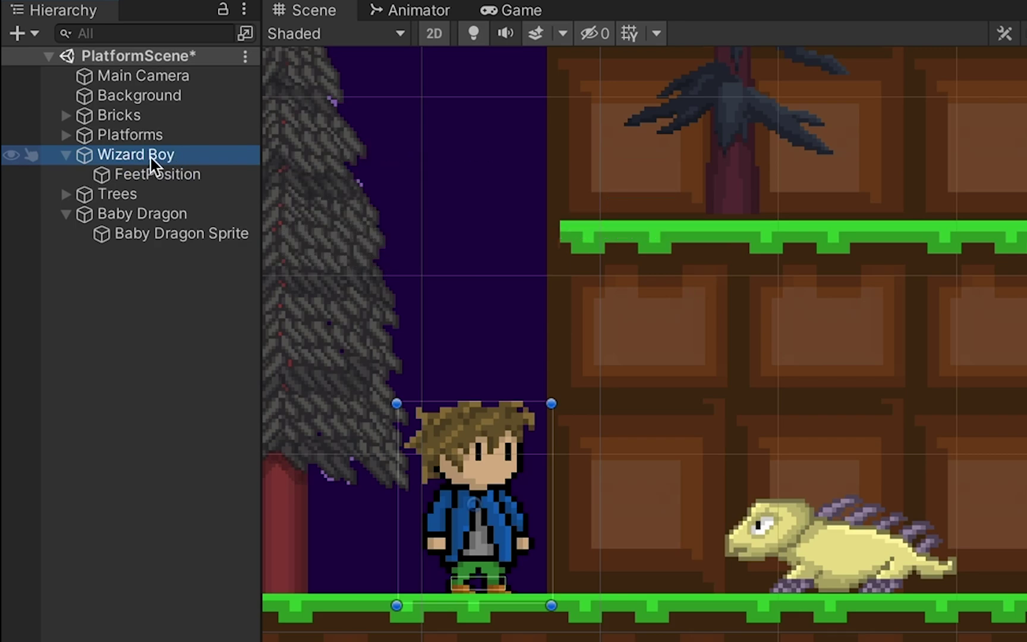
pyautogui.rightClick(151, 158)
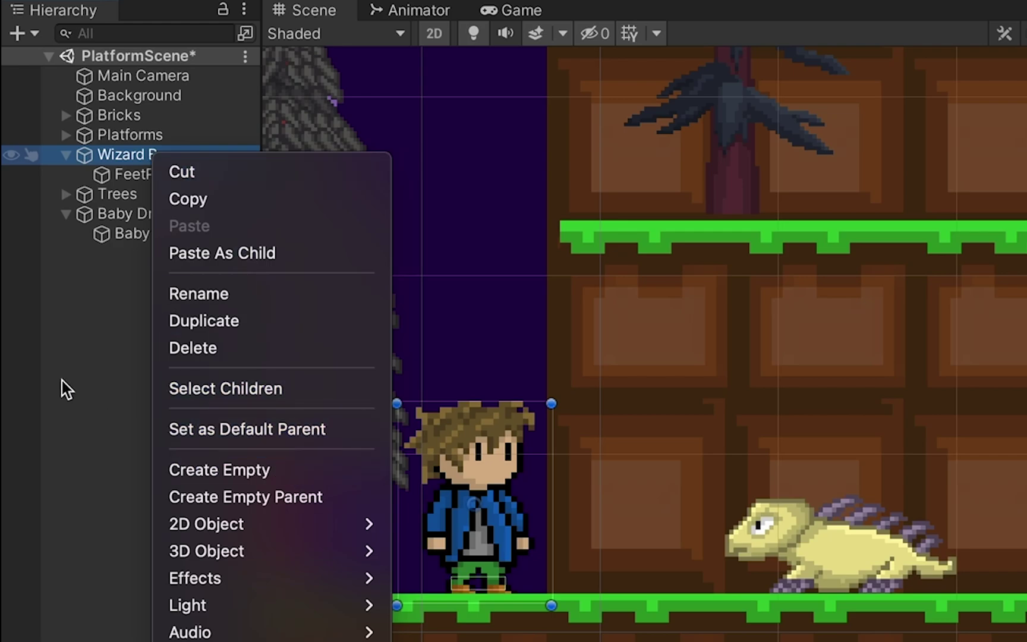
pyautogui.click(82, 409)
pyautogui.click(189, 178)
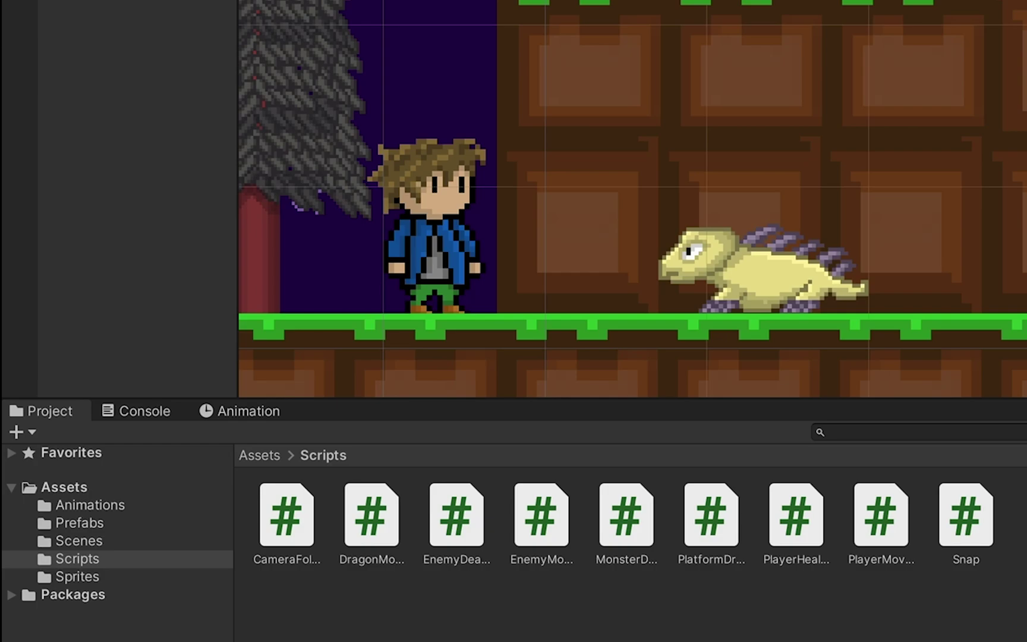
pyautogui.write('Monster')
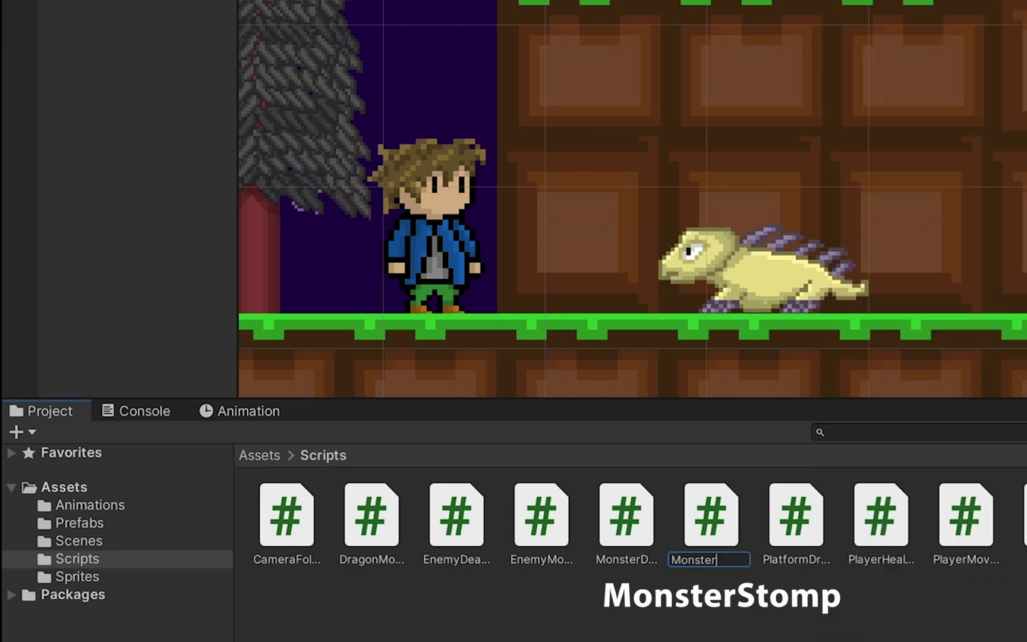
pyautogui.write('Stomp')
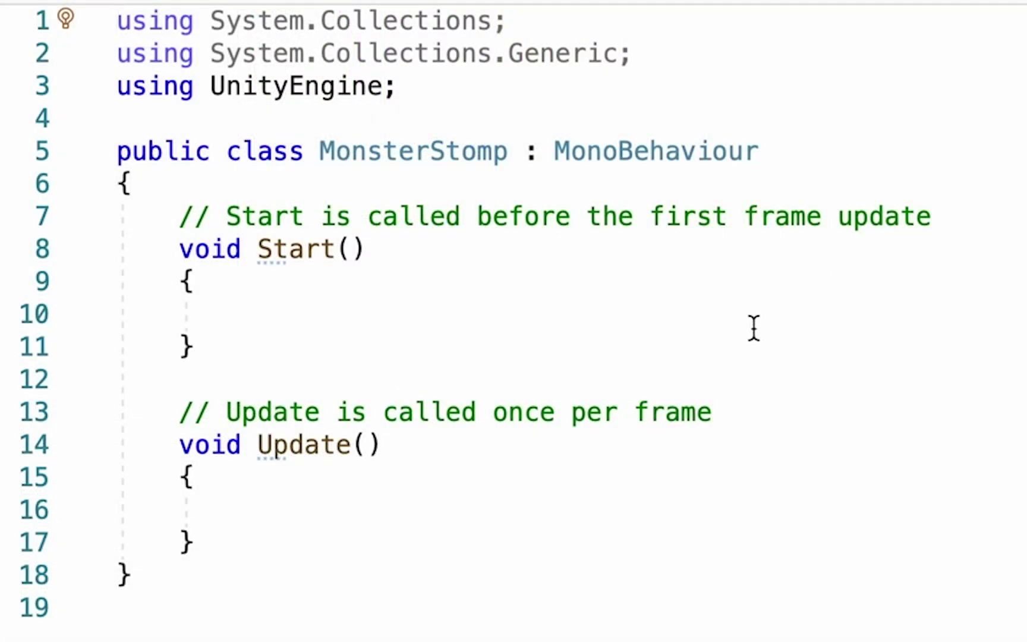
# Replace the default Start and Update methods with an OnCollisionEnter2D method stub
pyautogui.moveTo(204, 540); pyautogui.dragTo(27, 214)
pyautogui.press('BackSpace')
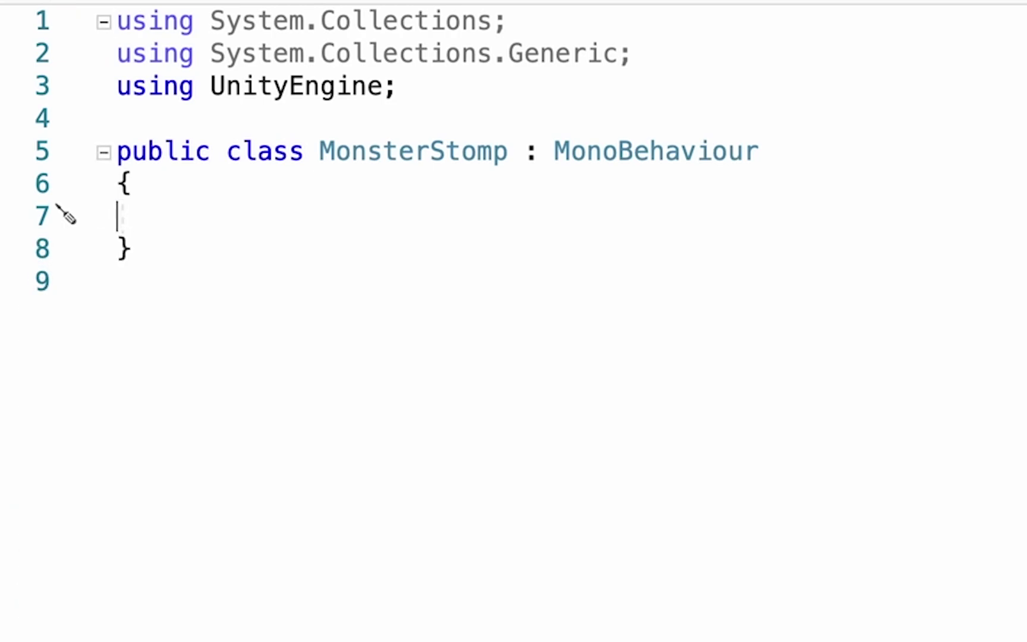
pyautogui.press('Return')
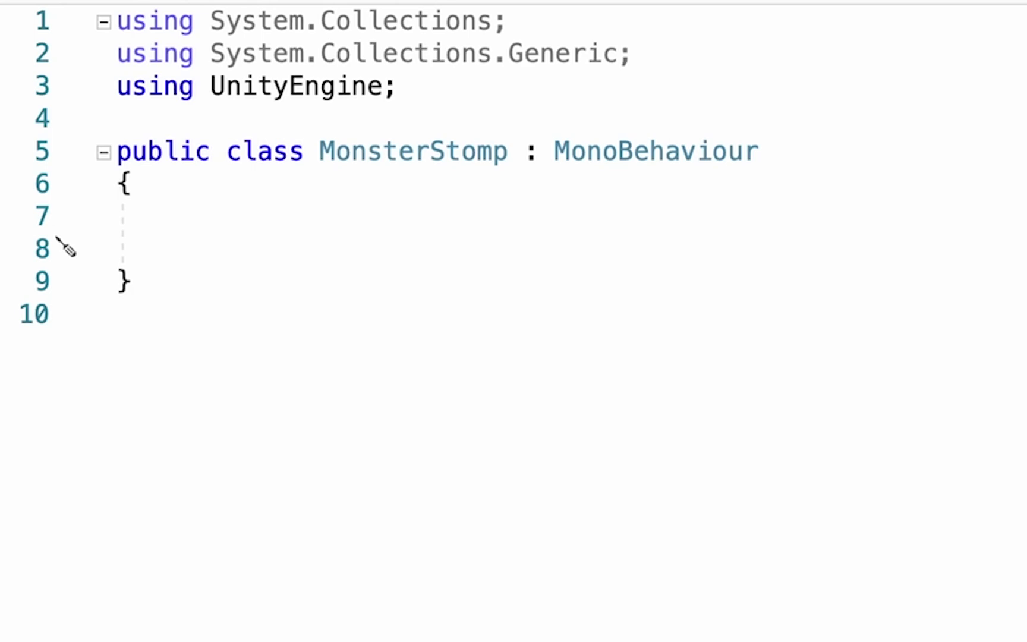
pyautogui.write('OnCol')
pyautogui.press('Down')
pyautogui.press('Return')
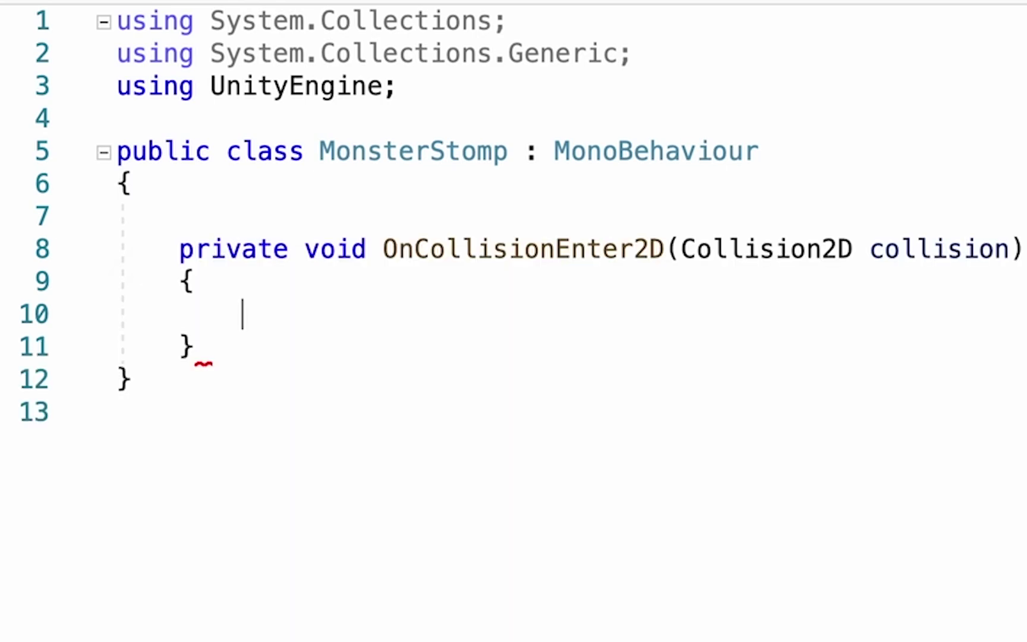
# Inside it, destroy the collided object when its tag equals "Weak Point"
pyautogui.write('i')
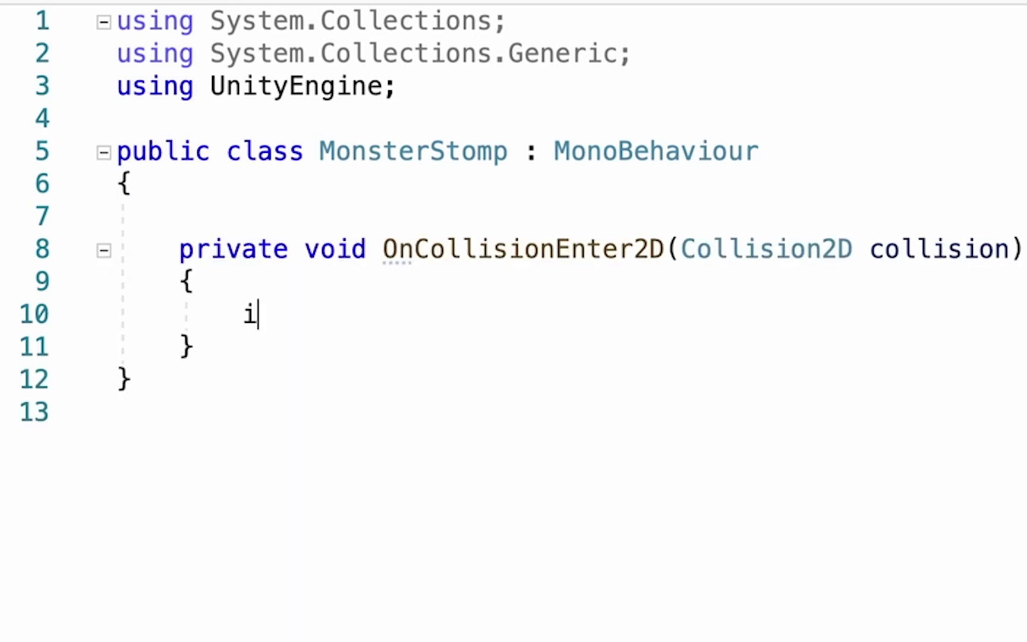
pyautogui.write('f(collision.')
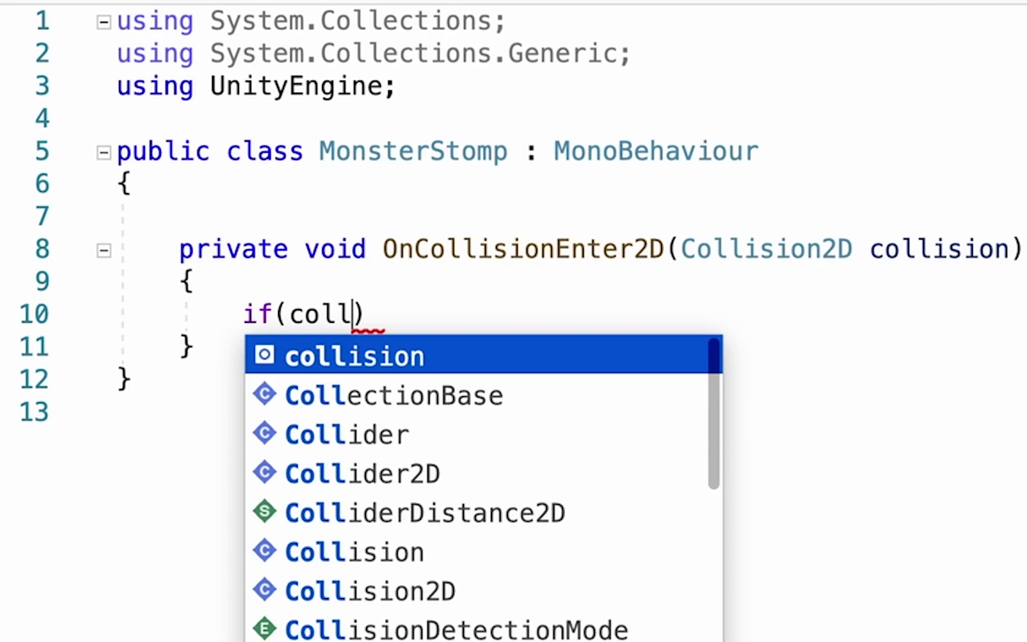
pyautogui.write('gameOb')
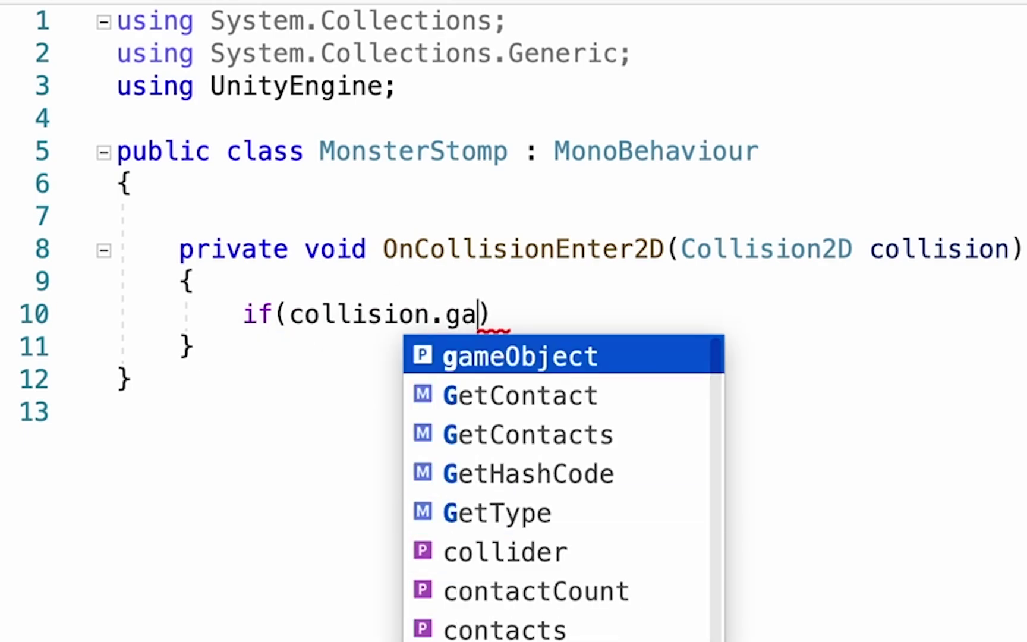
pyautogui.write('ject.tag =')
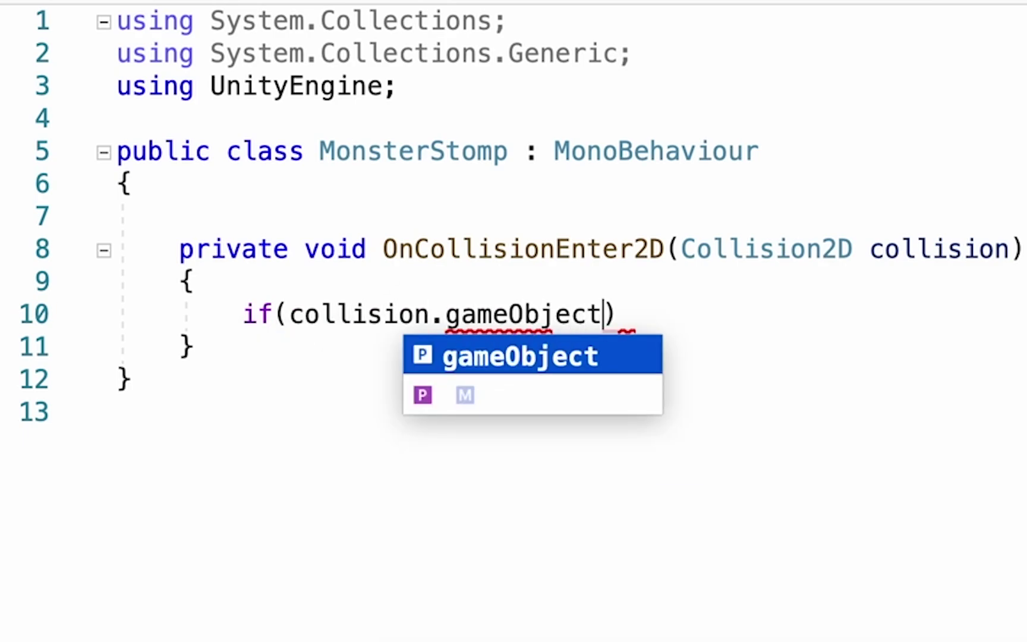
pyautogui.write('= "Wea')
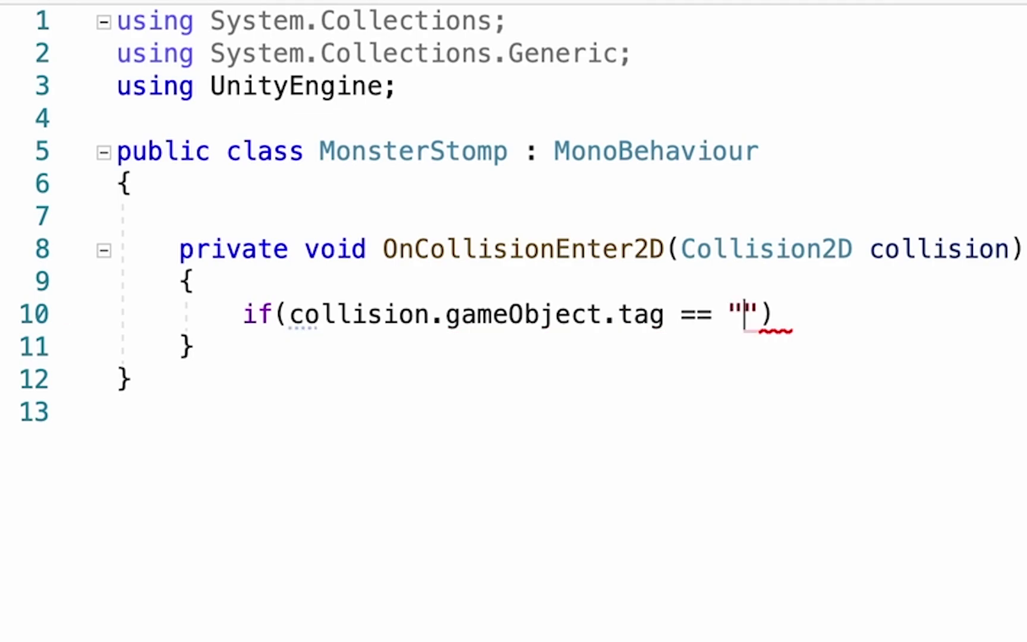
pyautogui.write('k Point")')
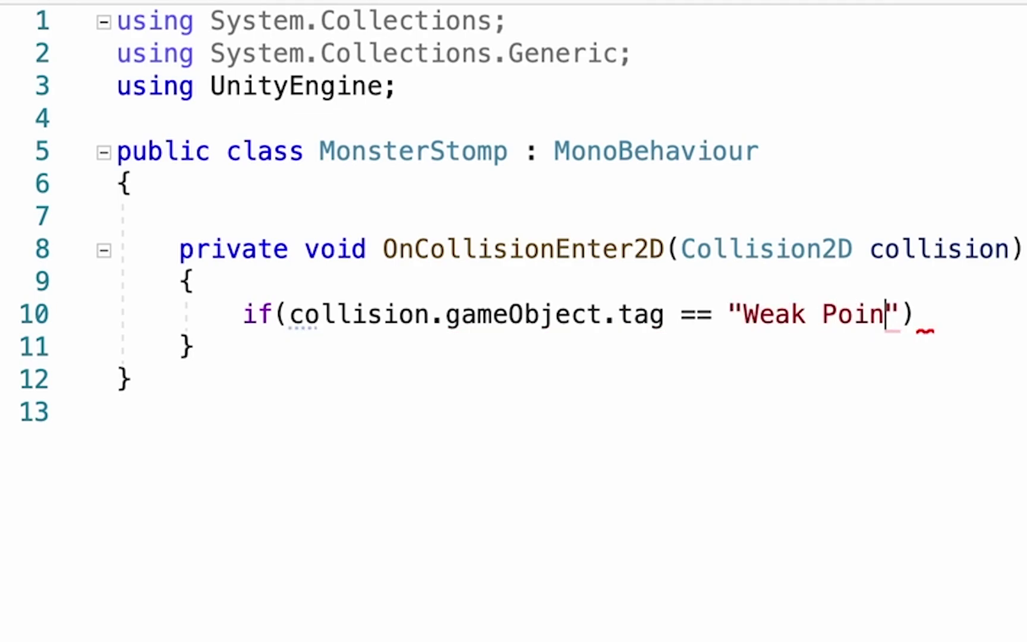
pyautogui.write(' {')
pyautogui.press('Return')
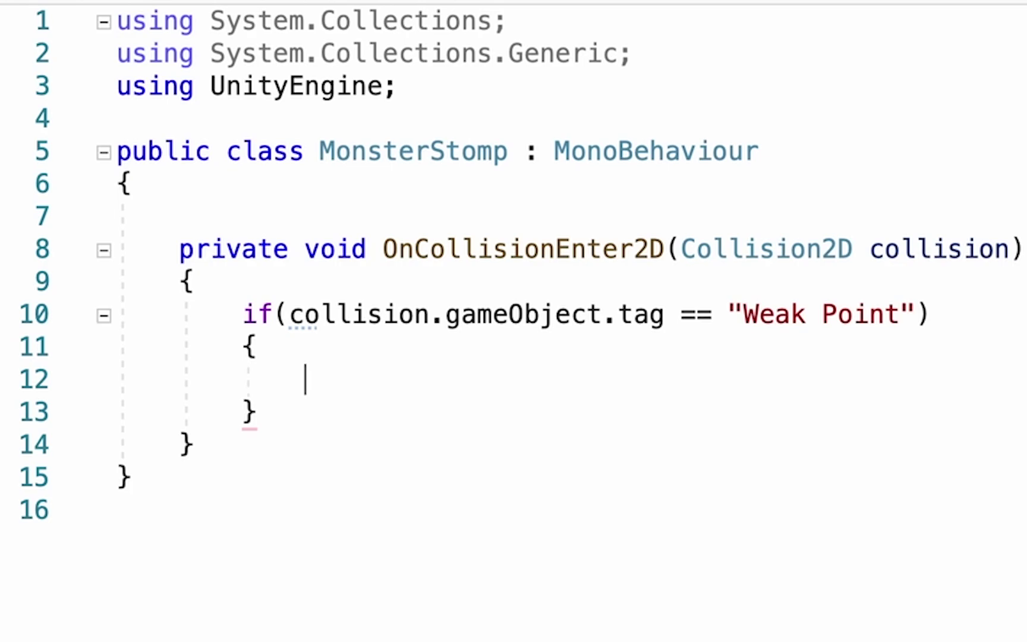
pyautogui.write('Destro')
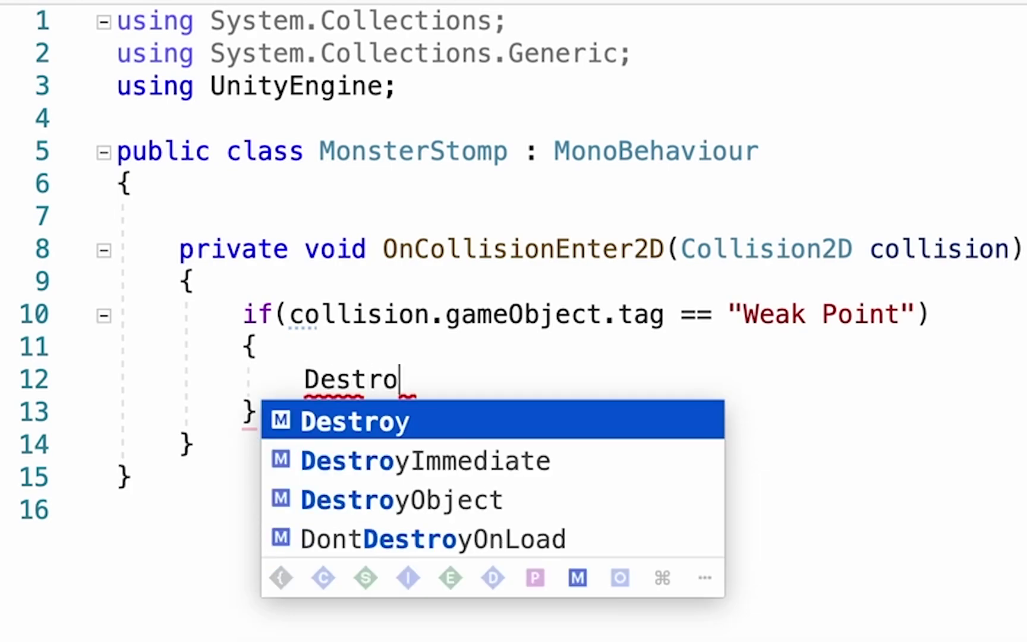
pyautogui.write('y(collis')
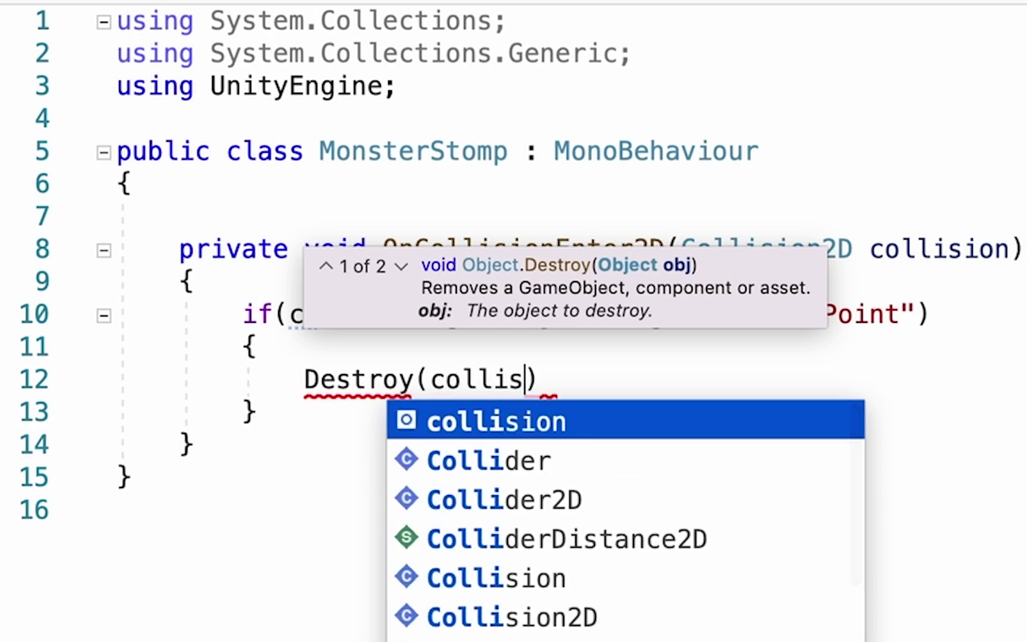
pyautogui.write('ion.game')
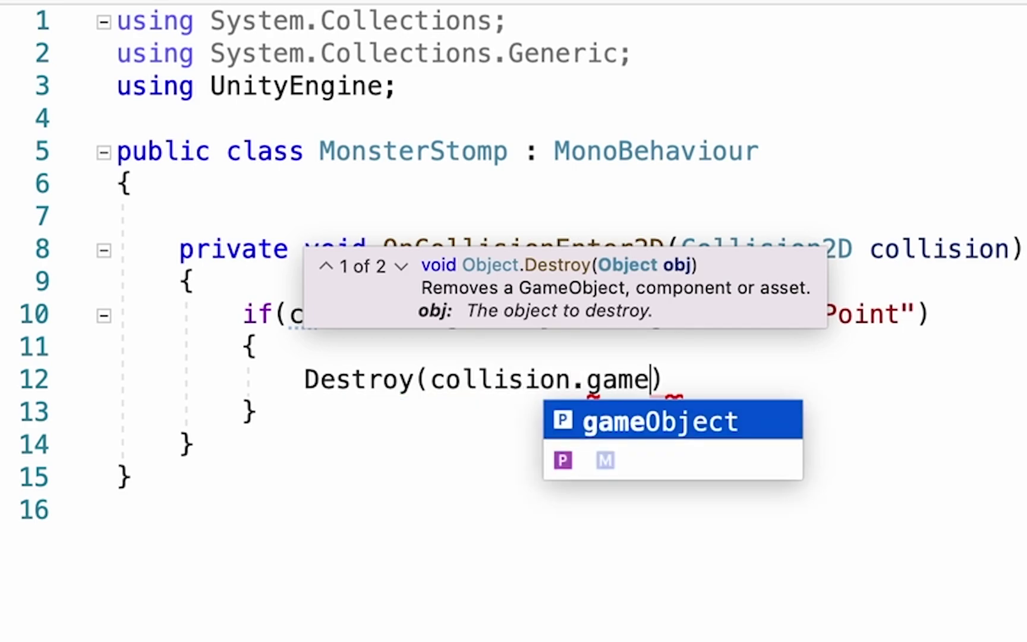
pyautogui.write('Object')
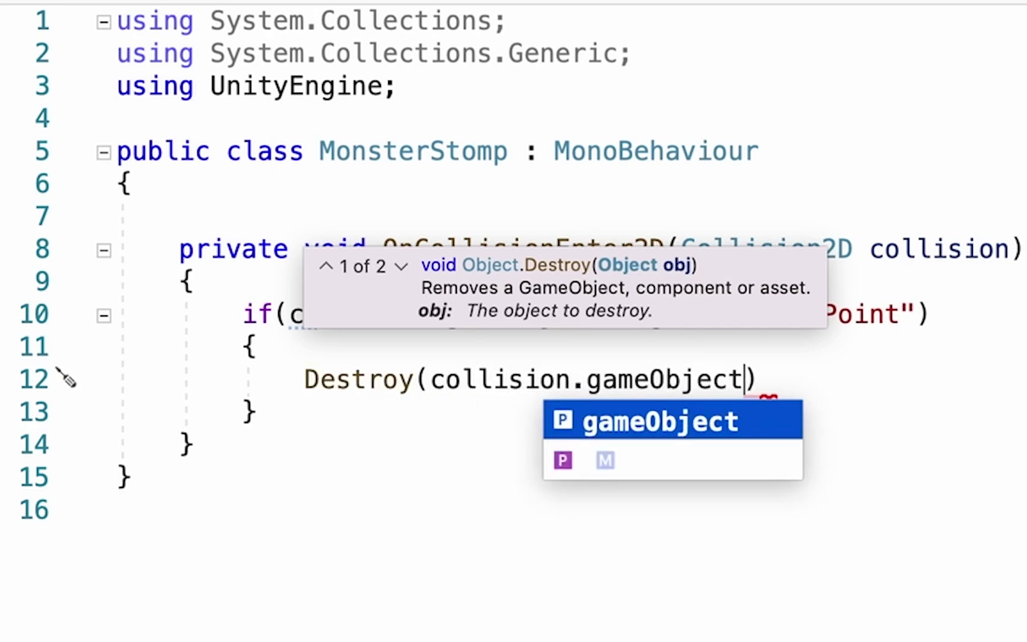
pyautogui.write(');')
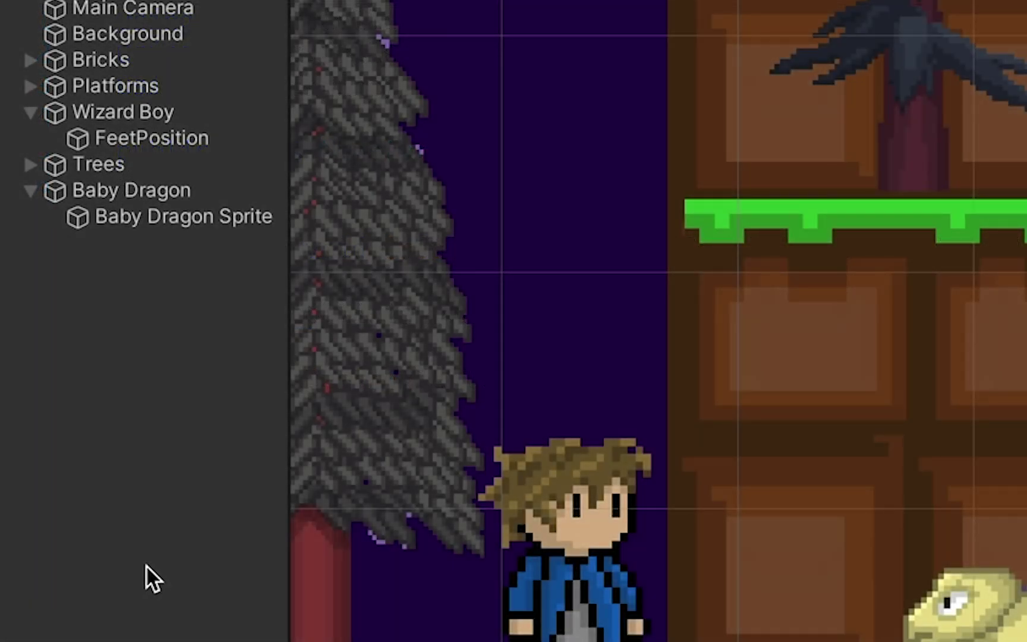
# Attach the MonsterStomp script to Wizard Boy's FeetPosition object via the Inspector
pyautogui.click(131, 191)
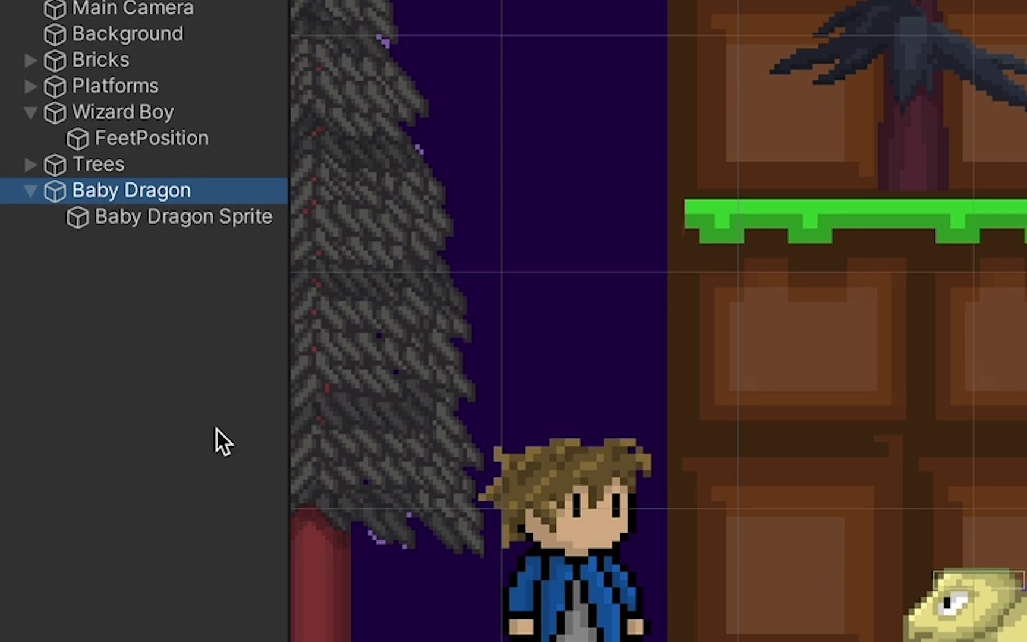
pyautogui.click(155, 134)
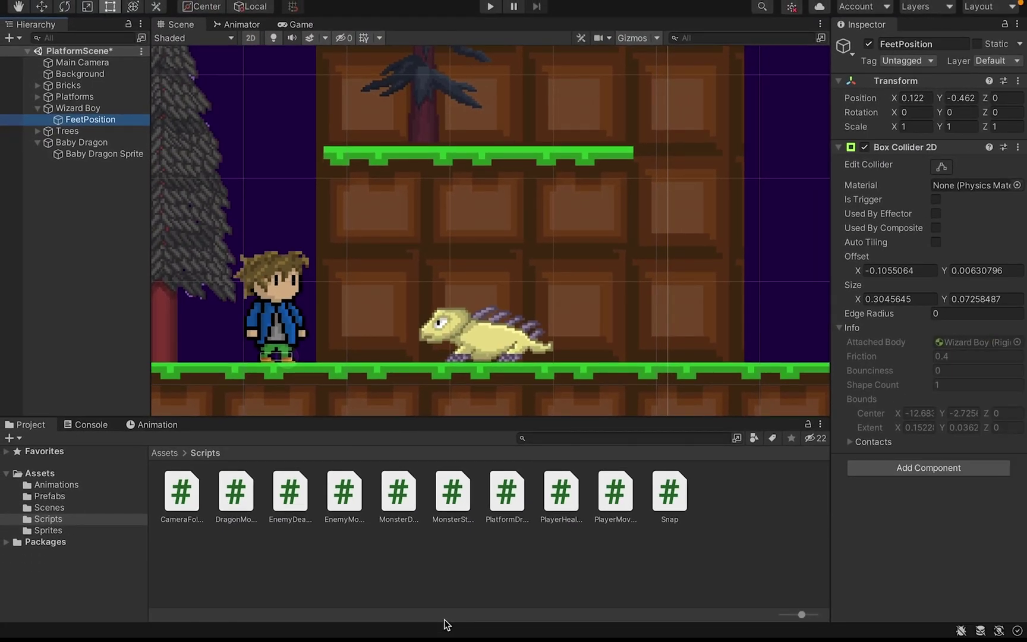
pyautogui.moveTo(446, 495); pyautogui.dragTo(880, 156)
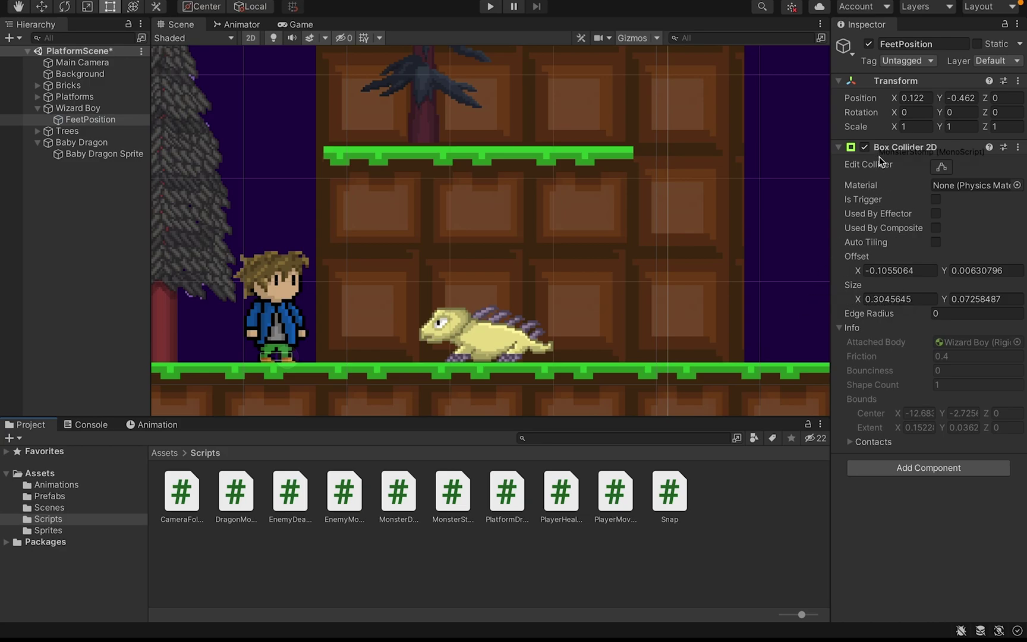
pyautogui.moveTo(879, 156); pyautogui.dragTo(879, 157)
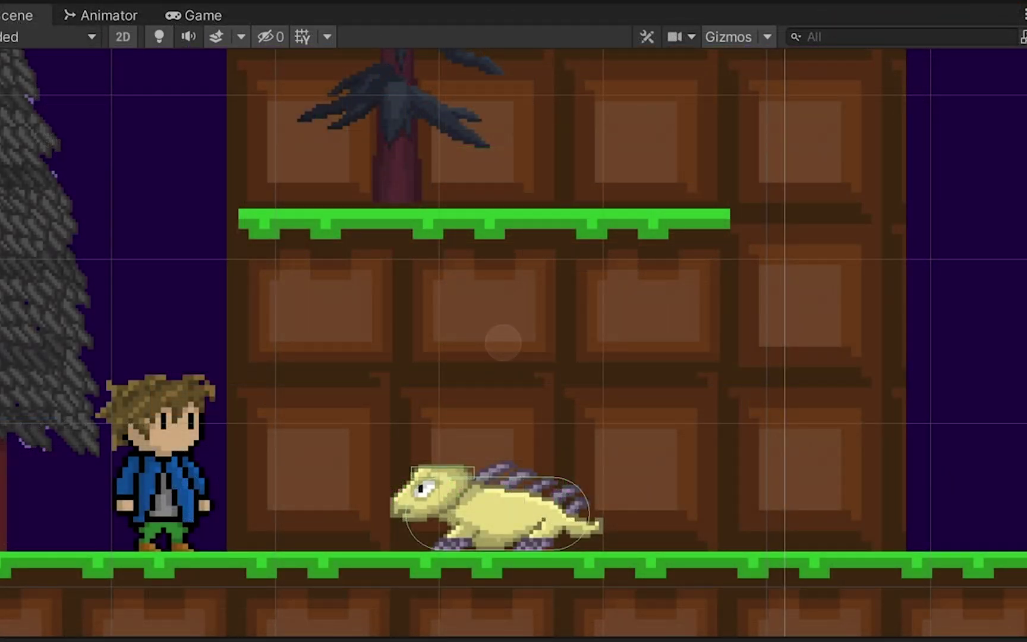
# Extend the dragon's body capsule toward the snout and narrow the head box collider
pyautogui.scroll(6, 434, 540)
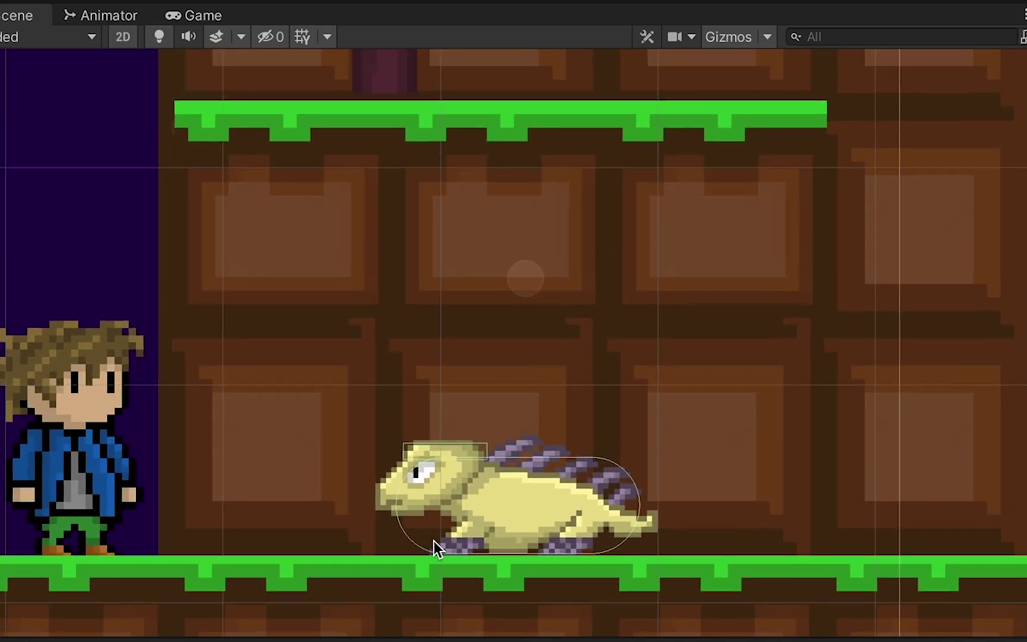
pyautogui.scroll(5, 434, 541)
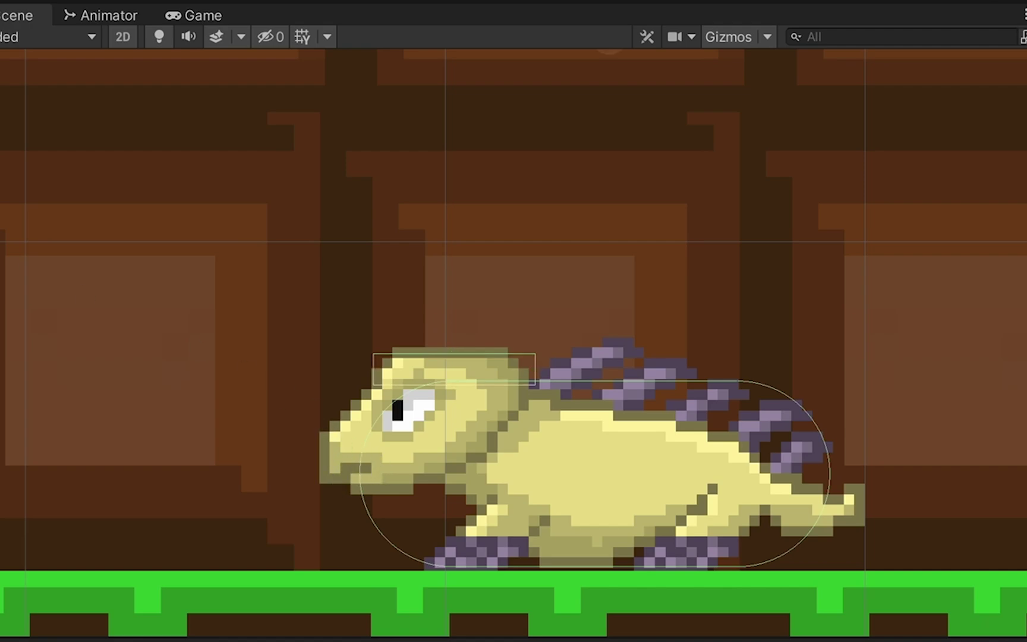
pyautogui.press('t')
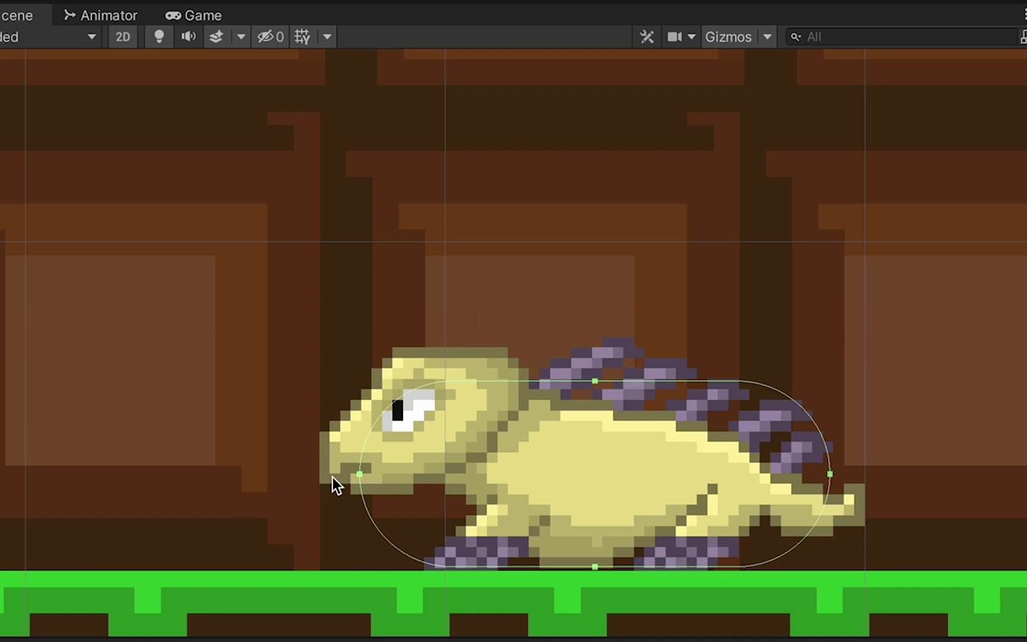
pyautogui.moveTo(360, 473); pyautogui.dragTo(342, 473)
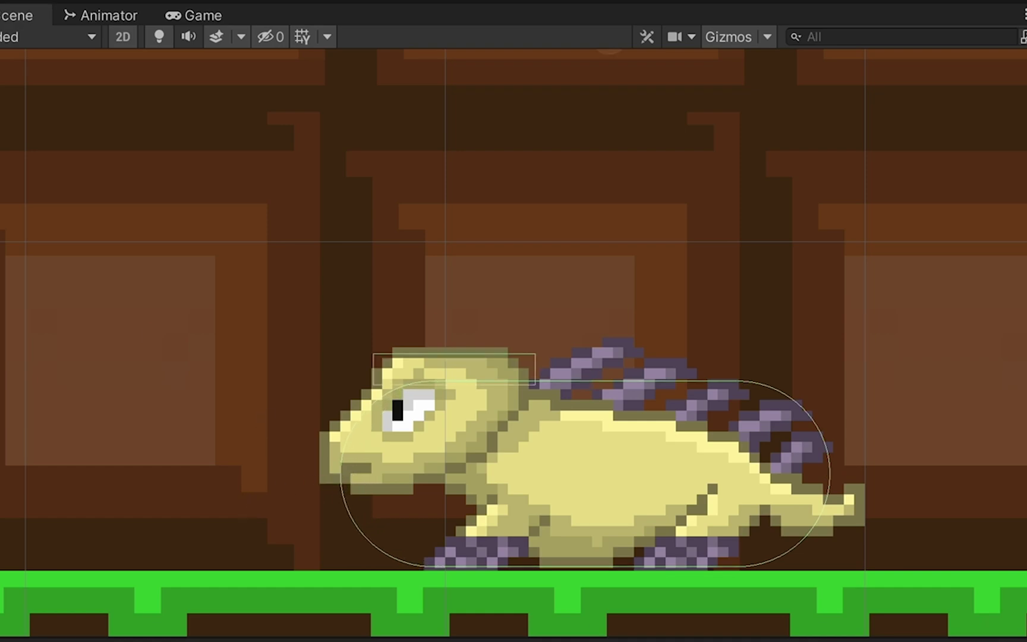
pyautogui.moveTo(549, 382)
pyautogui.moveTo(542, 369); pyautogui.dragTo(549, 368)
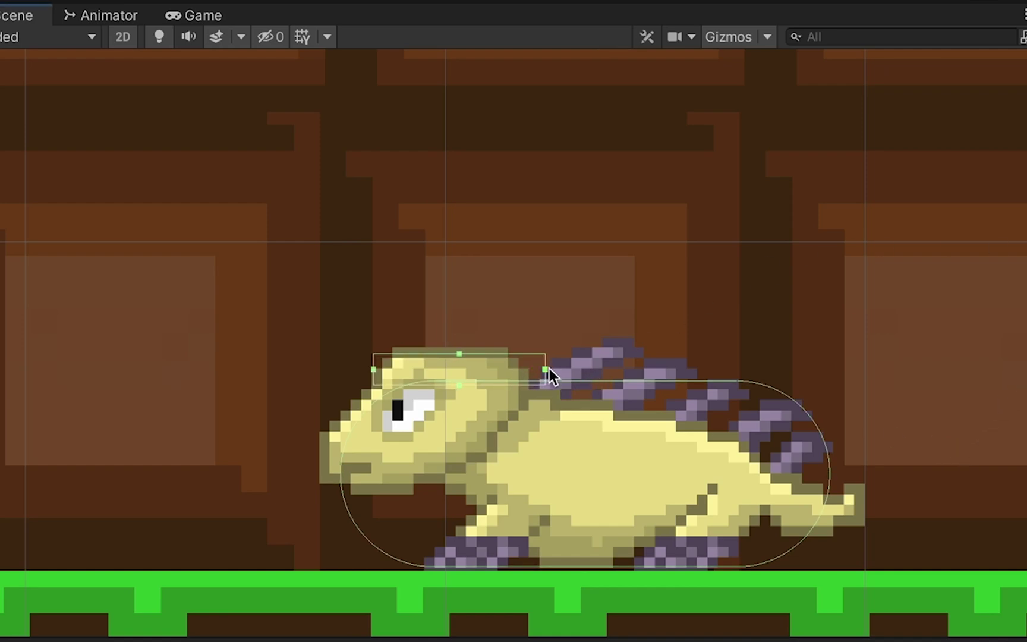
pyautogui.moveTo(372, 369); pyautogui.dragTo(395, 368)
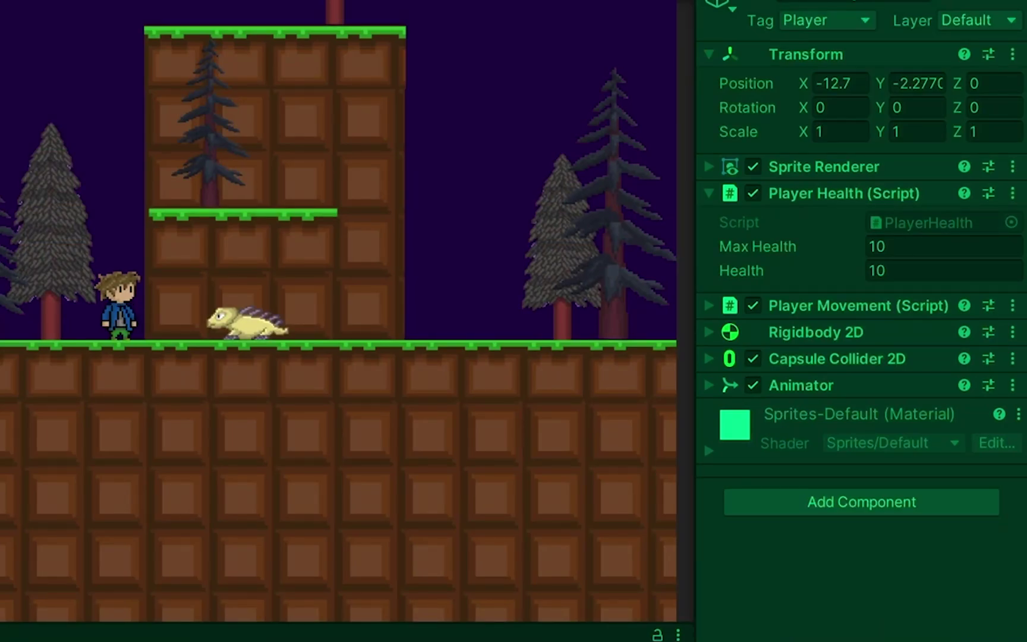
# Walk Wizard Boy into the dragon, jump onto the ledge, and stomp the dragon's head
pyautogui.press('d')
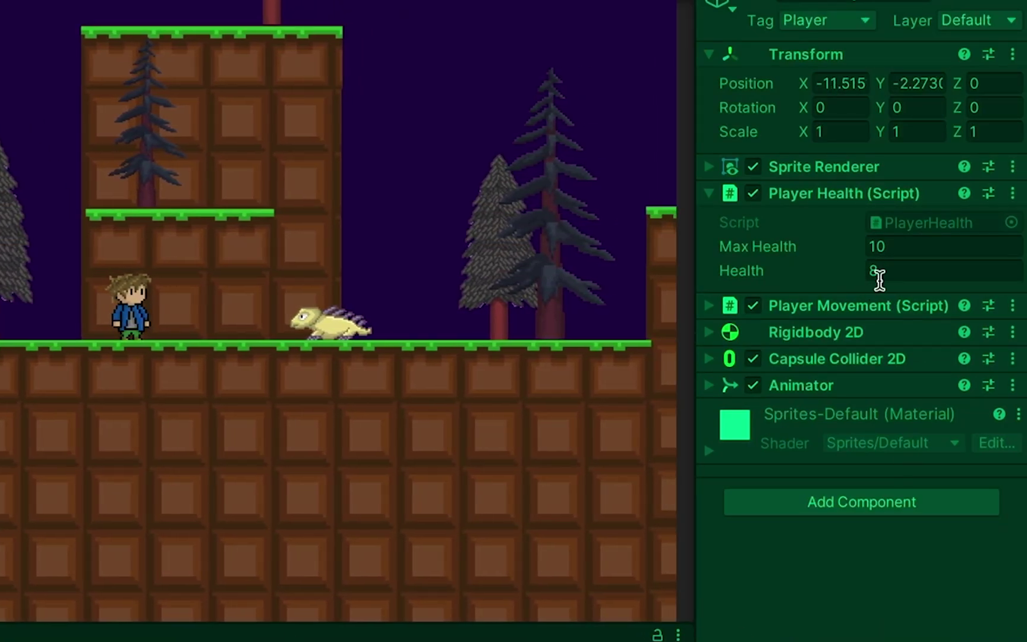
pyautogui.press('d')
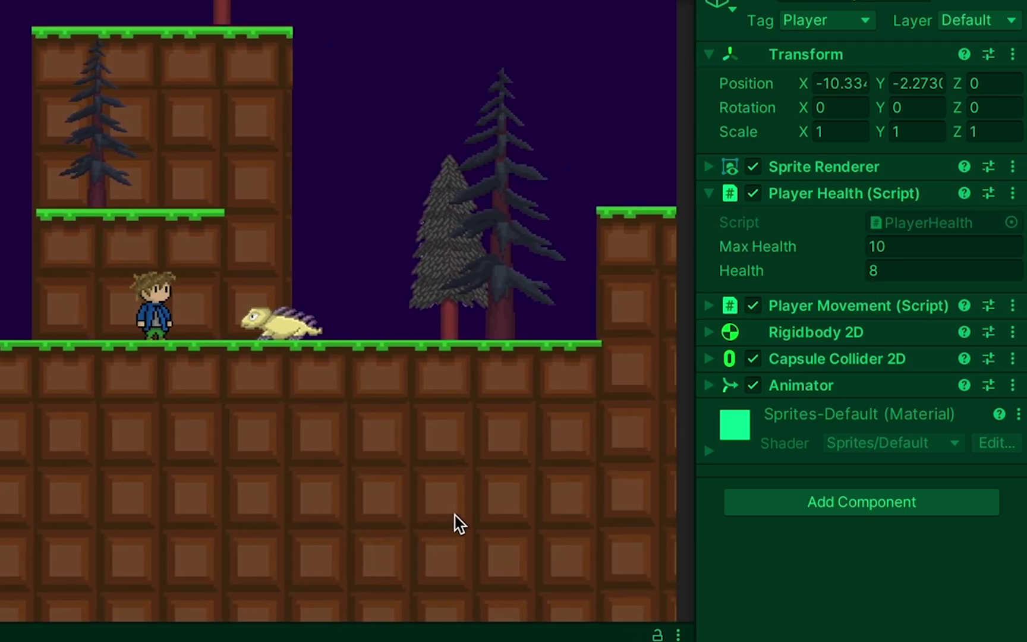
pyautogui.press('d')
pyautogui.press('space')
pyautogui.press('d')
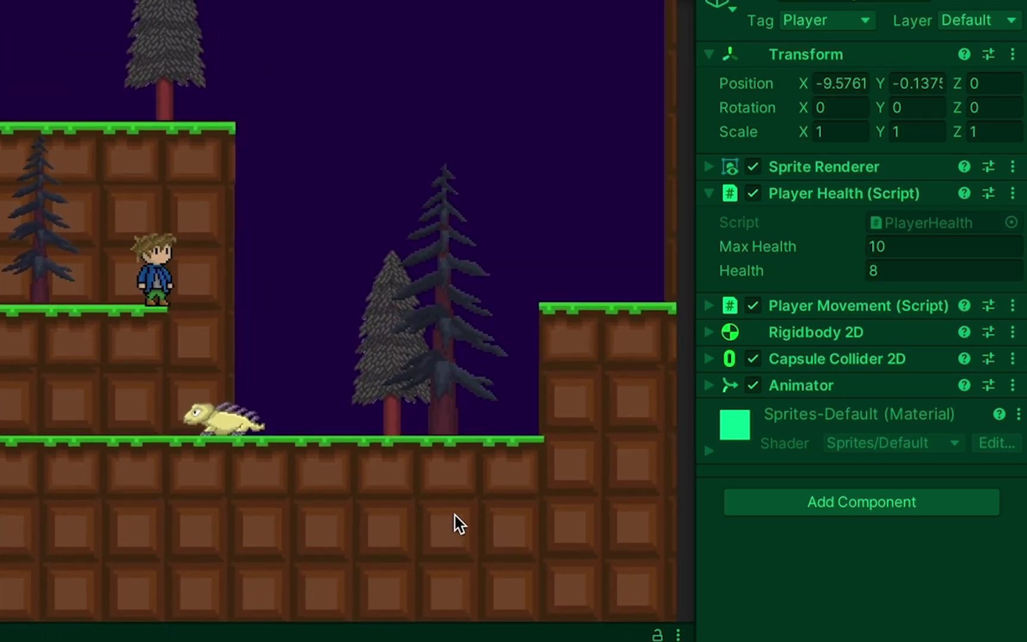
pyautogui.press('d')
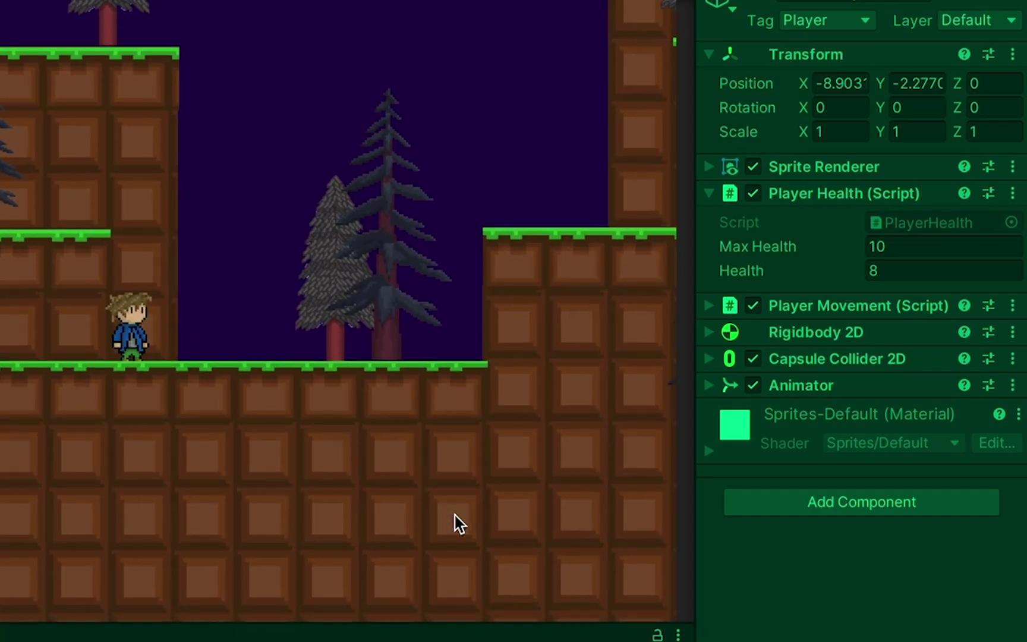